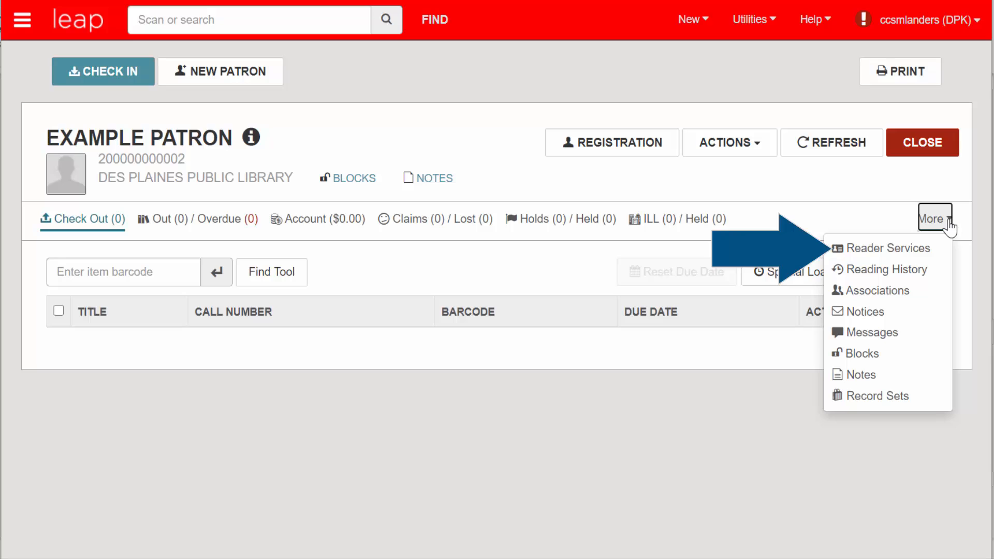
Step: On the patron's Reader Services page, enable Outreach and save the record
left_click(932, 256)
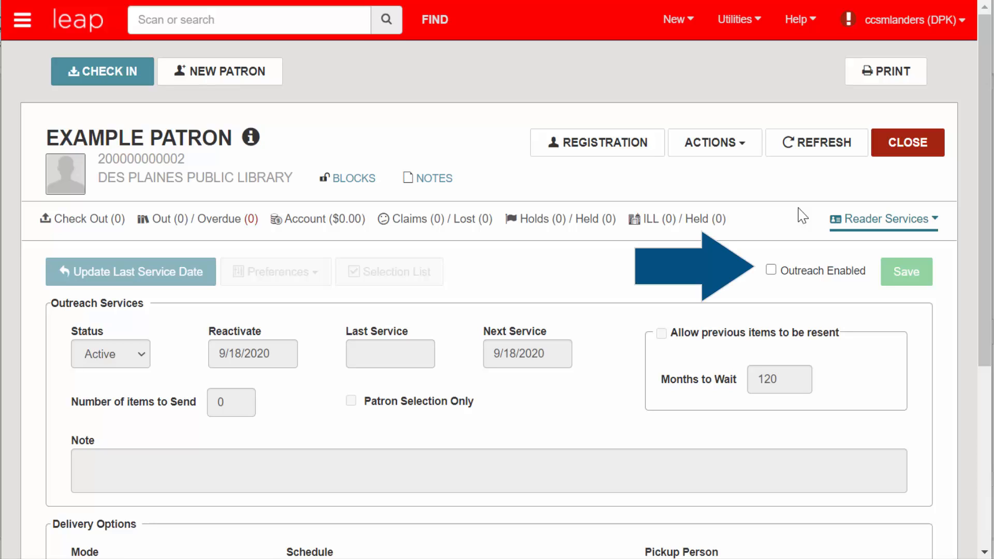
left_click(771, 270)
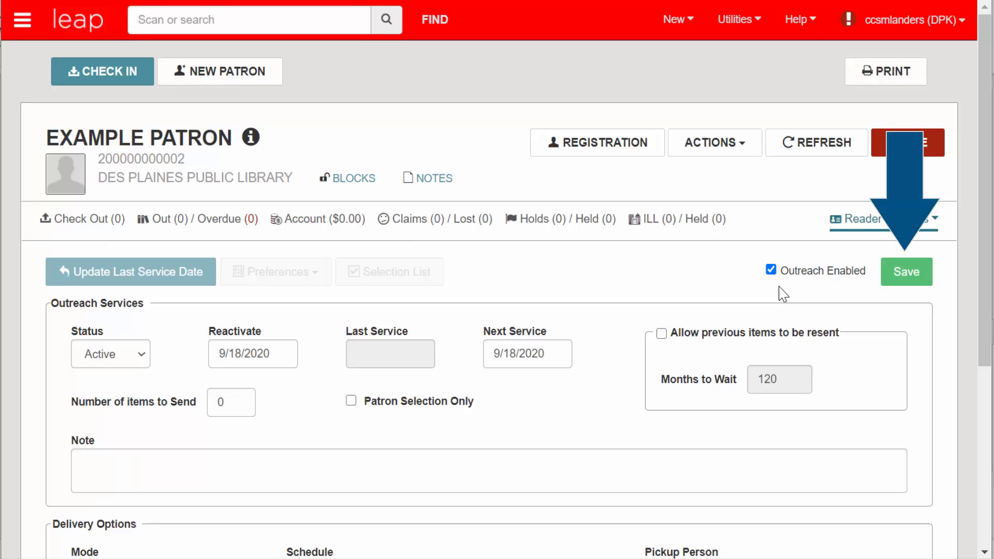
left_click(888, 291)
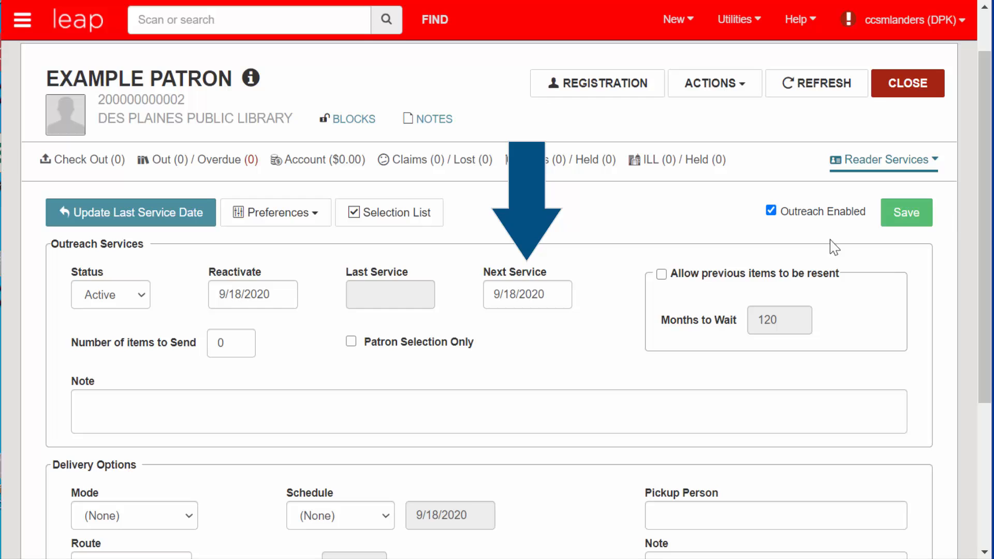
Step: Change the outreach delivery schedule to Monthly and save the patron record
left_click(568, 299)
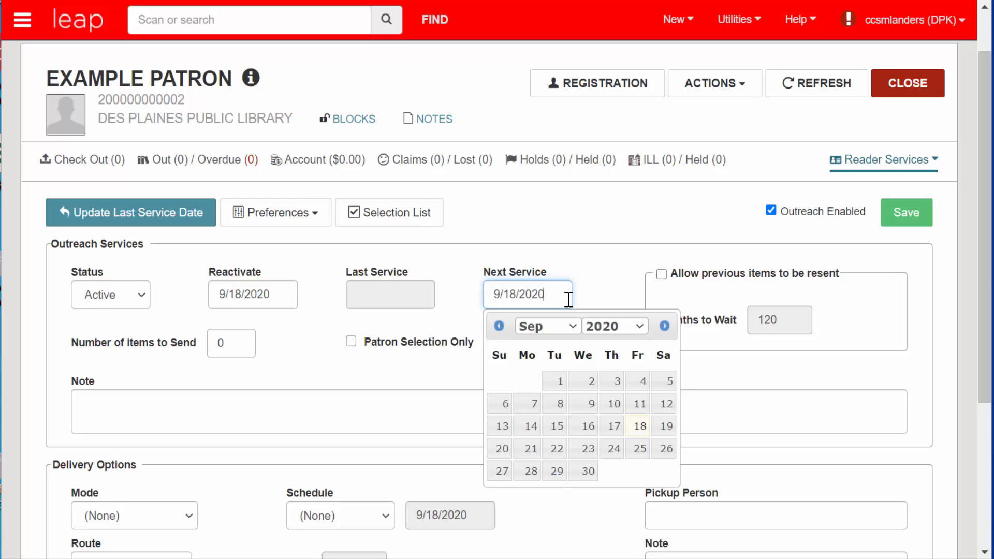
left_click(617, 288)
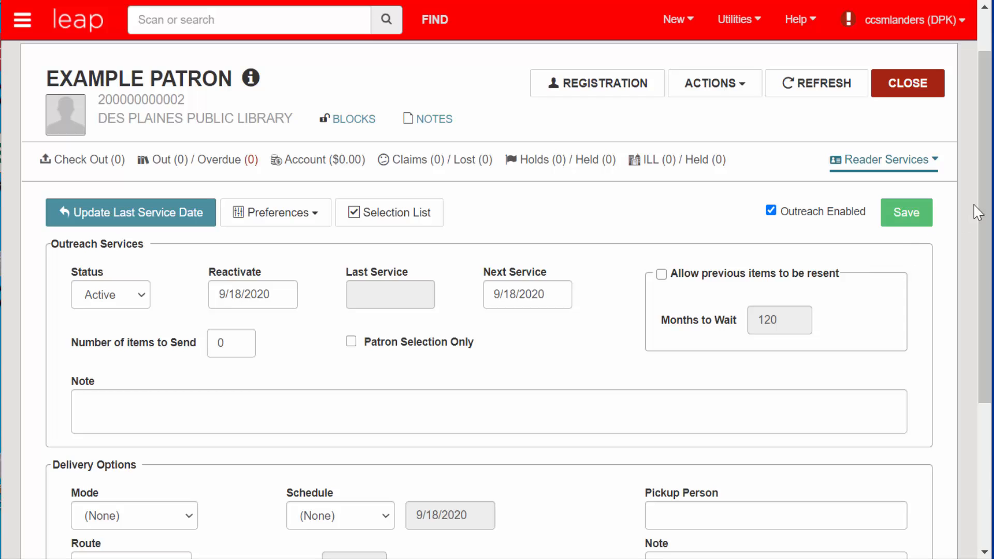
left_click_drag(978, 211, 975, 315)
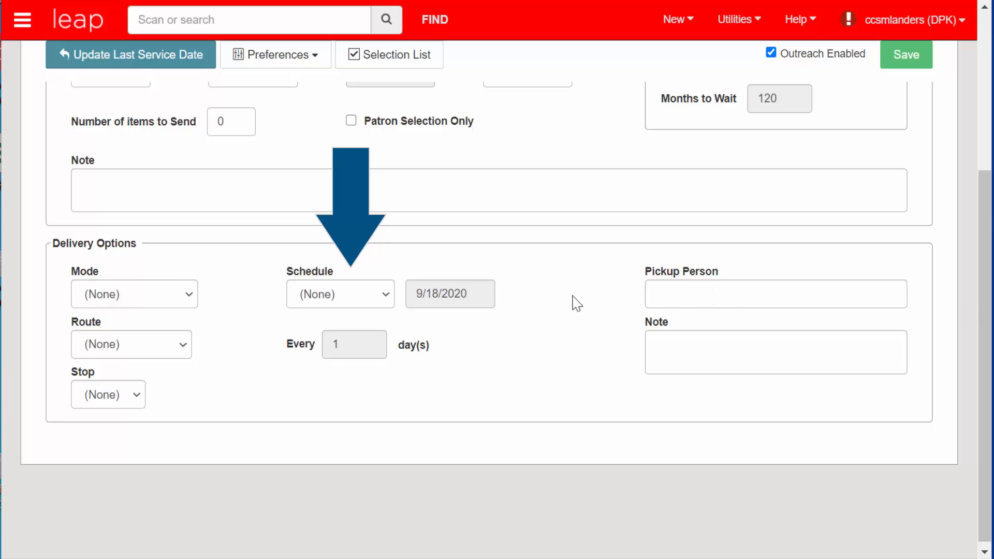
left_click(388, 304)
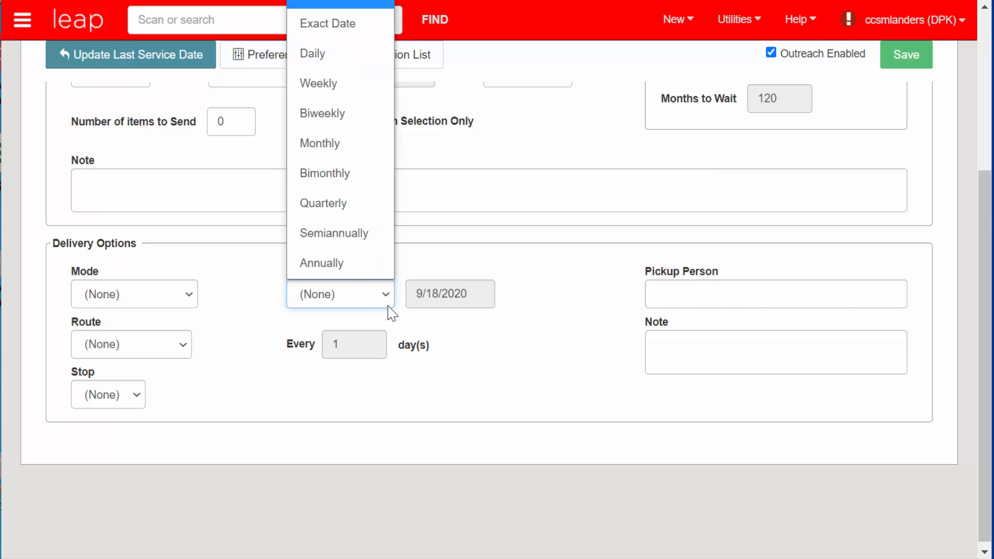
left_click(354, 156)
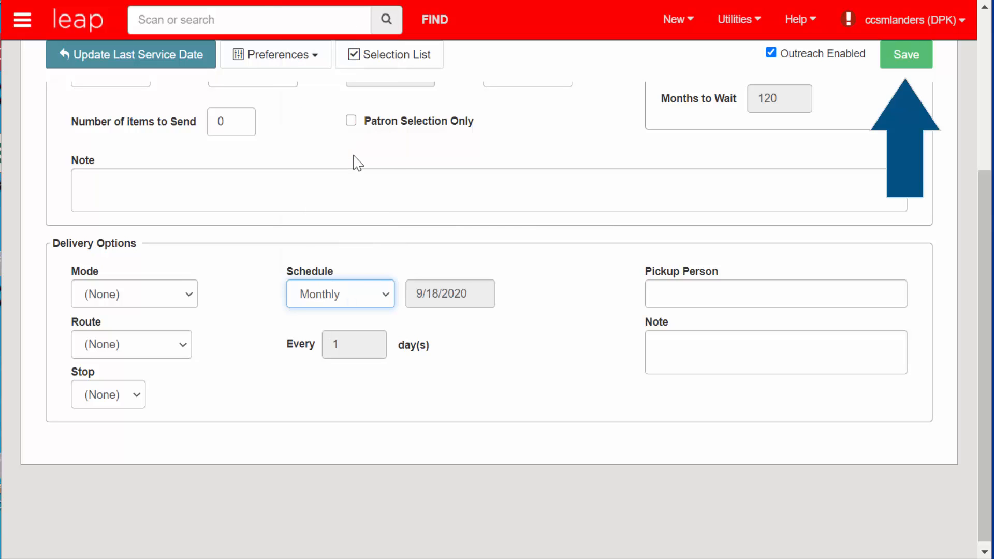
left_click(903, 67)
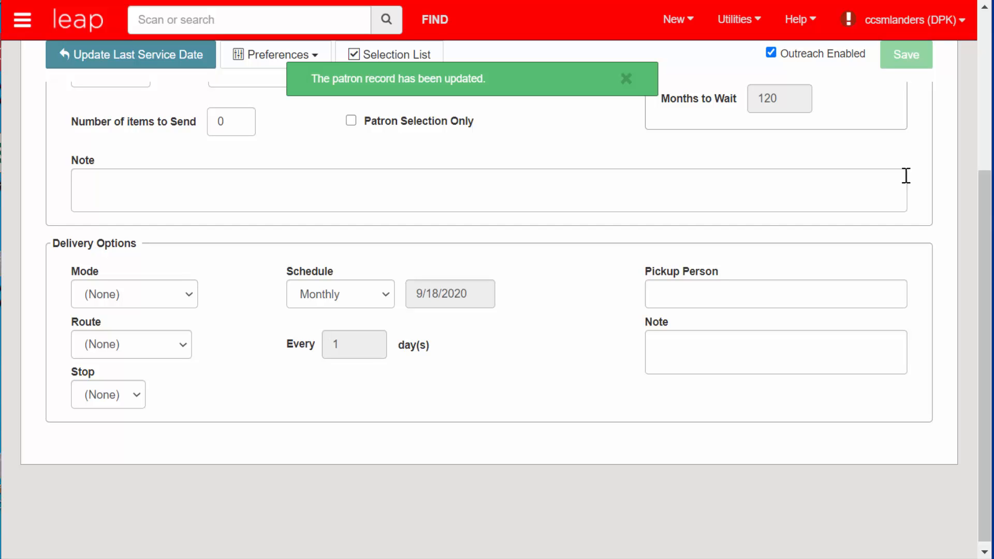
left_click_drag(985, 222, 986, 61)
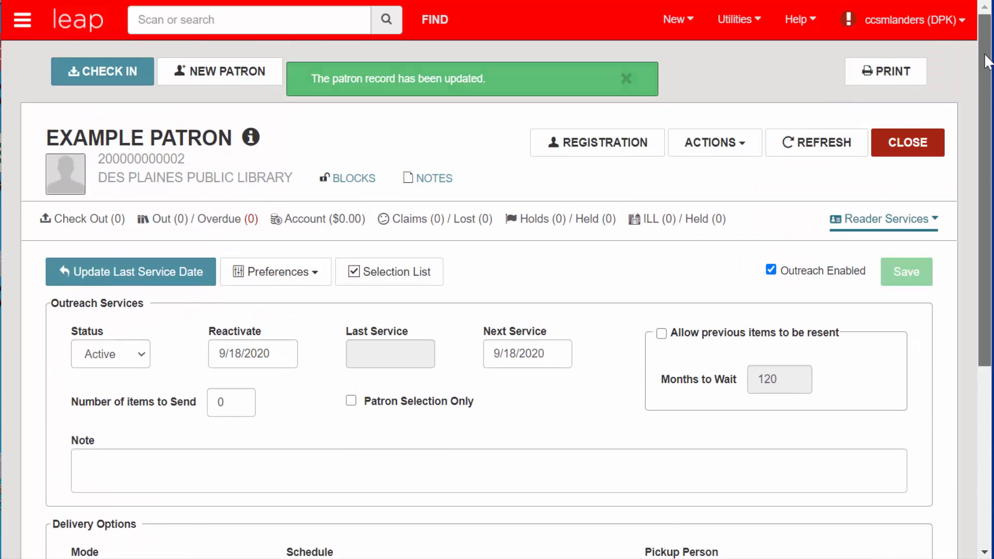
left_click(123, 225)
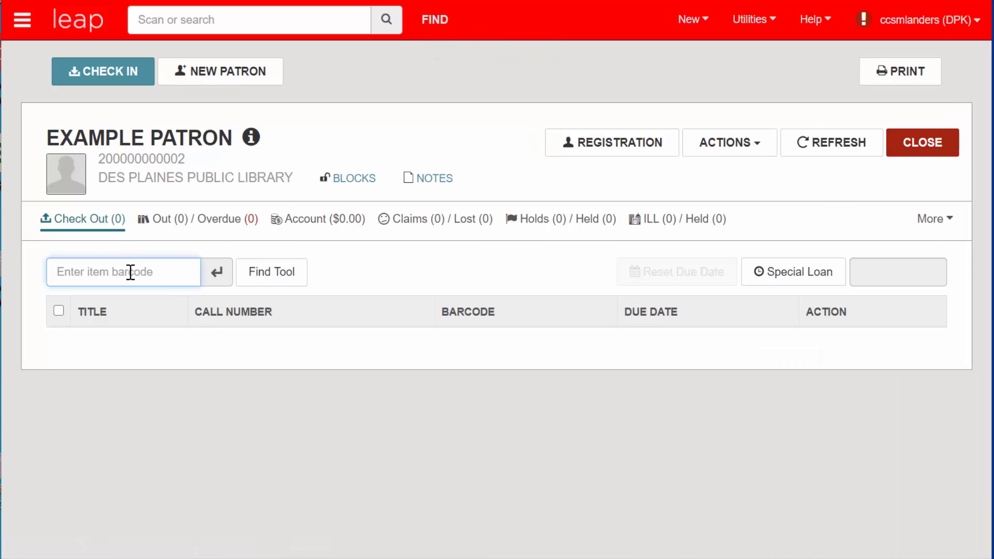
key("Return")
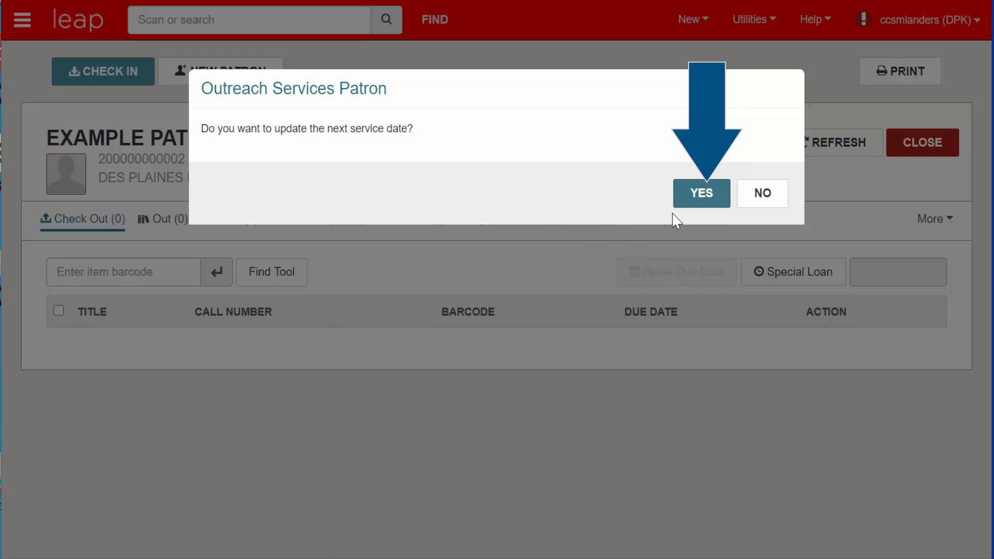
left_click(687, 206)
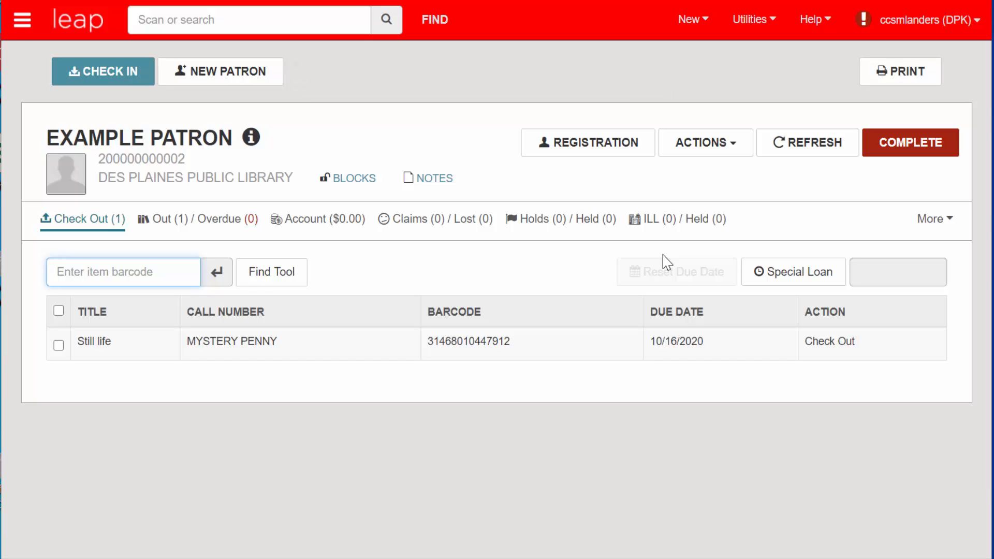
left_click(935, 228)
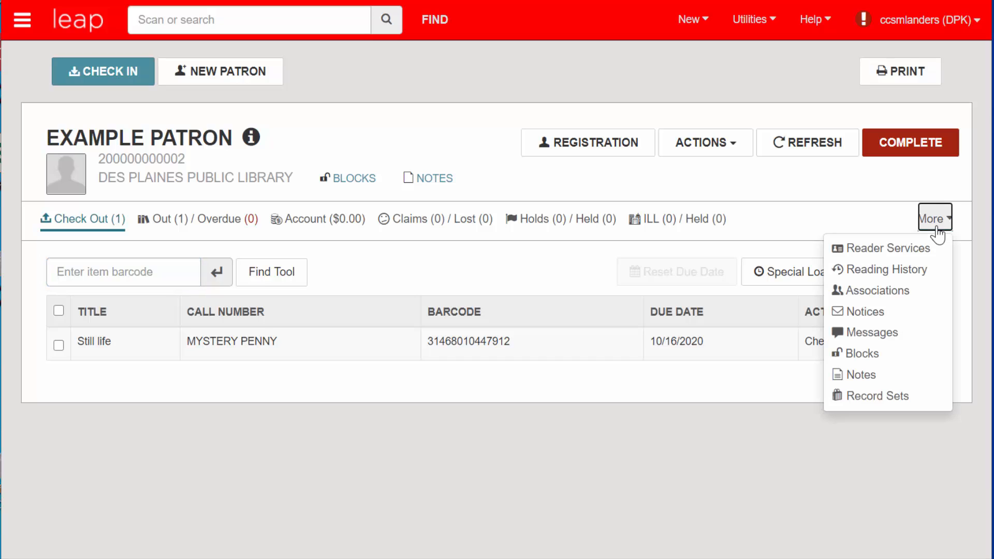
Step: On Reader Services, set the last service date to 8/24/2020, moving the next service to 9/24/2020
left_click(924, 250)
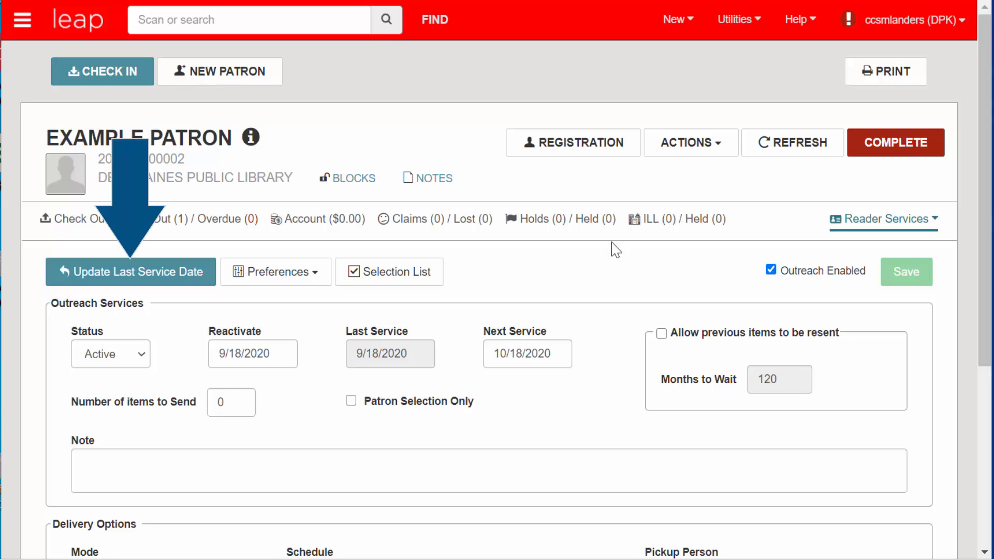
left_click(188, 283)
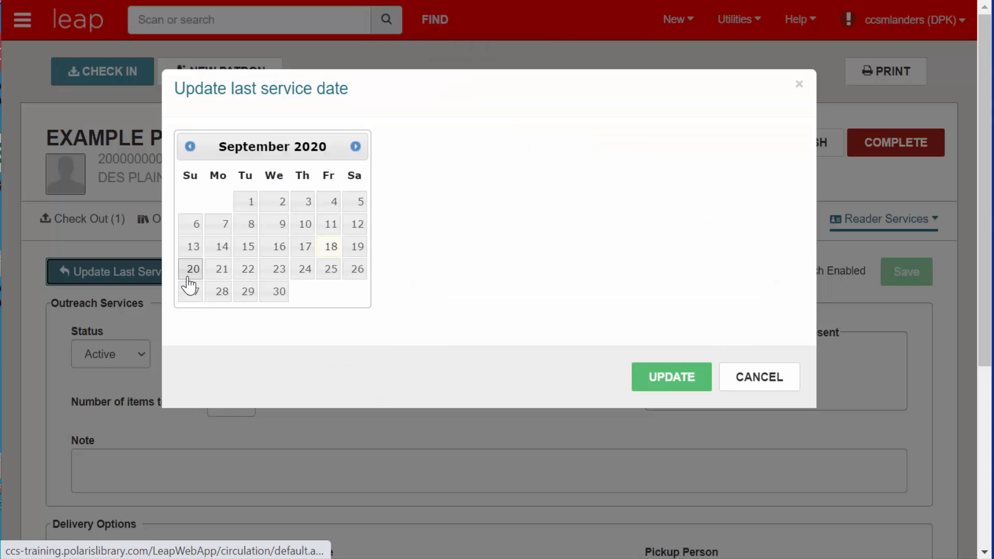
left_click(190, 147)
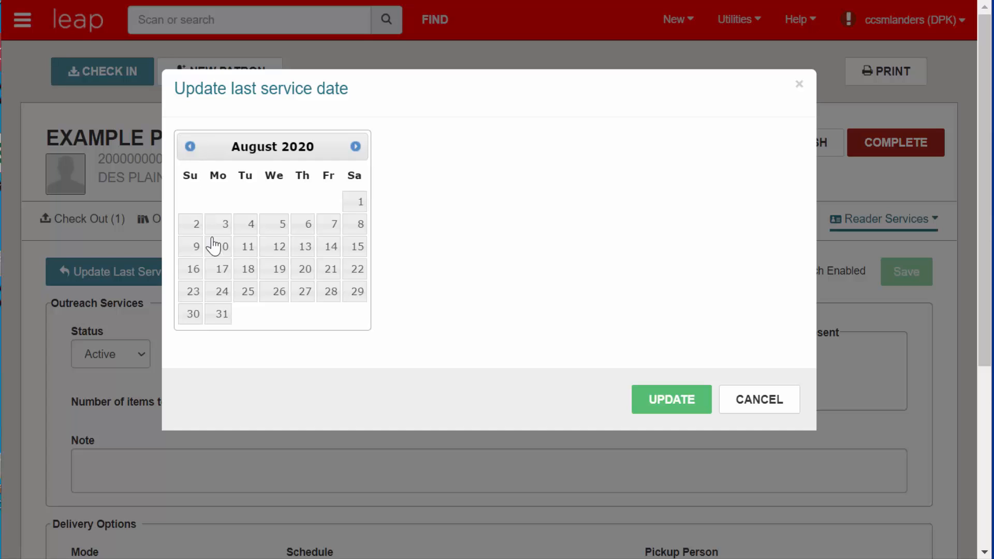
left_click(223, 294)
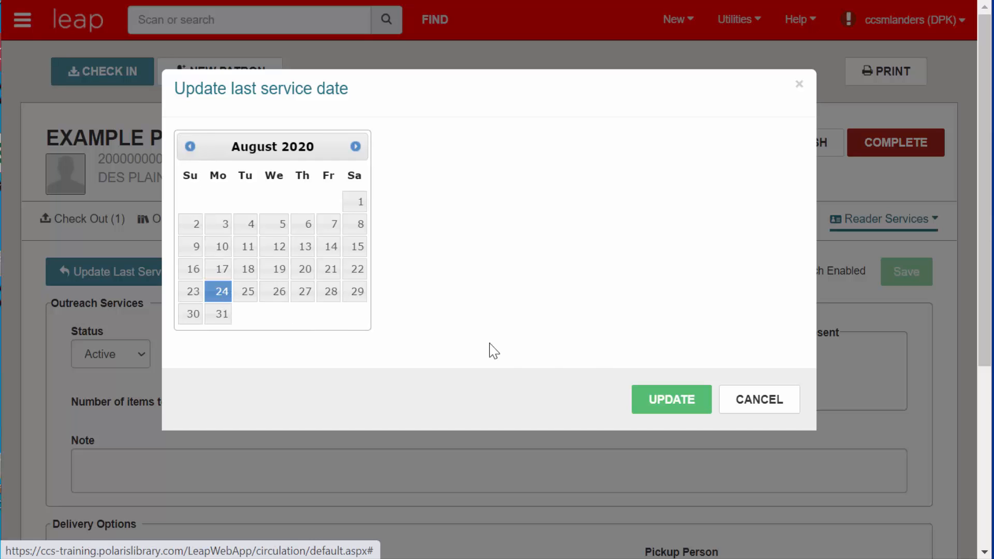
left_click(645, 401)
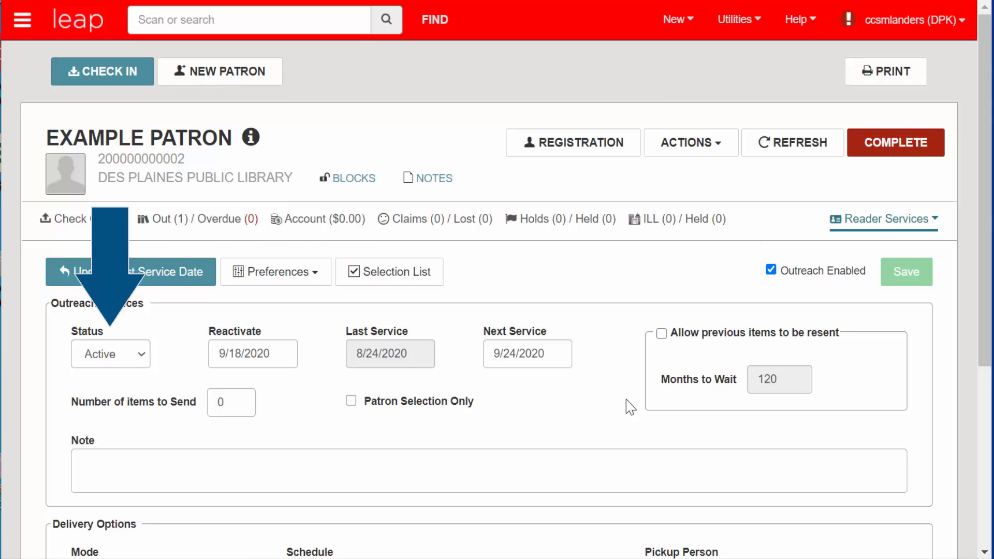
left_click(143, 355)
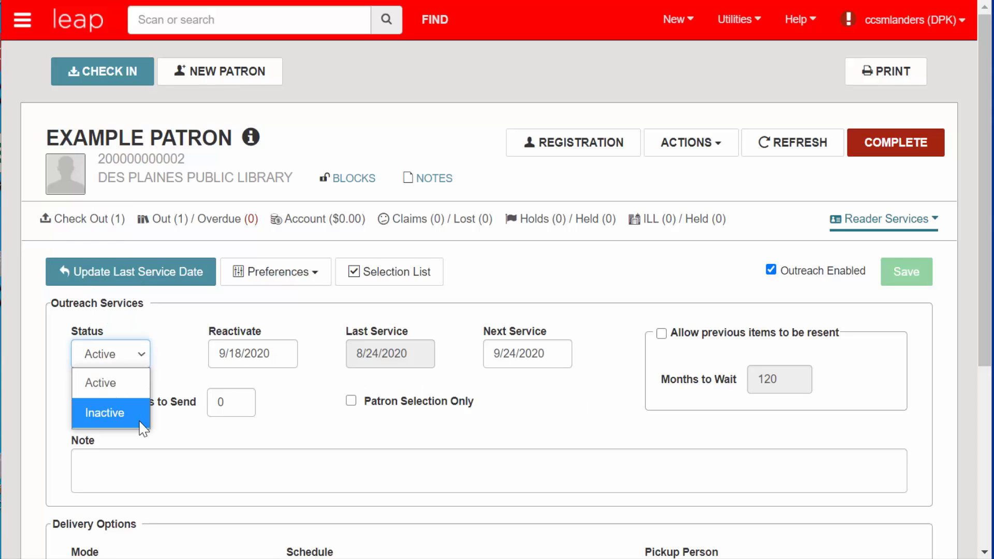
left_click(165, 385)
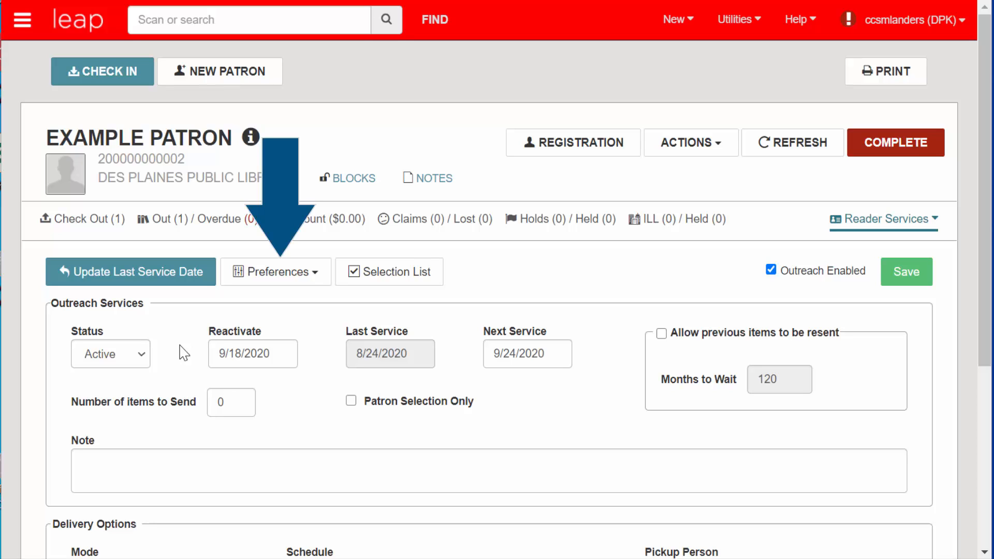
Step: Review the General outreach preferences, cancel without changes, and reopen the preference categories
left_click(320, 279)
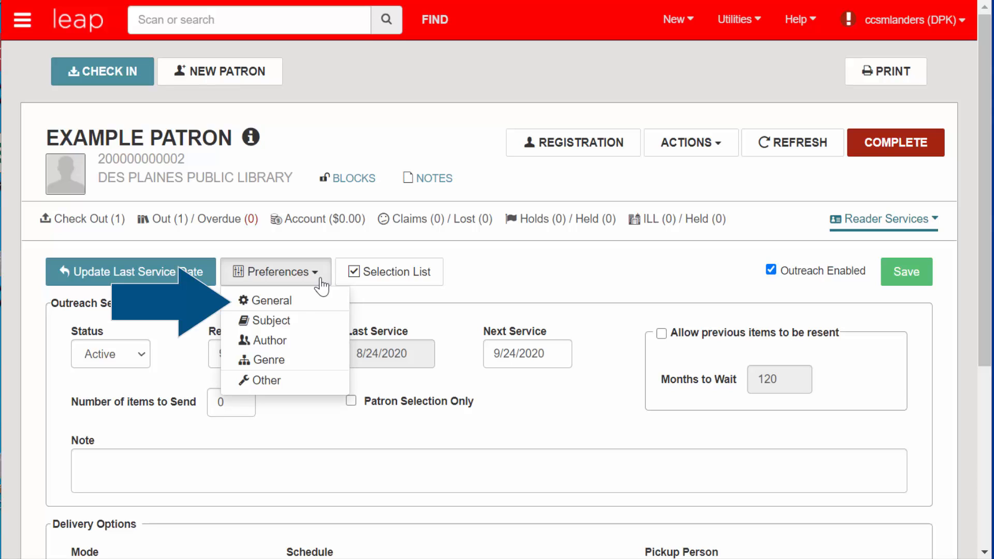
left_click(322, 303)
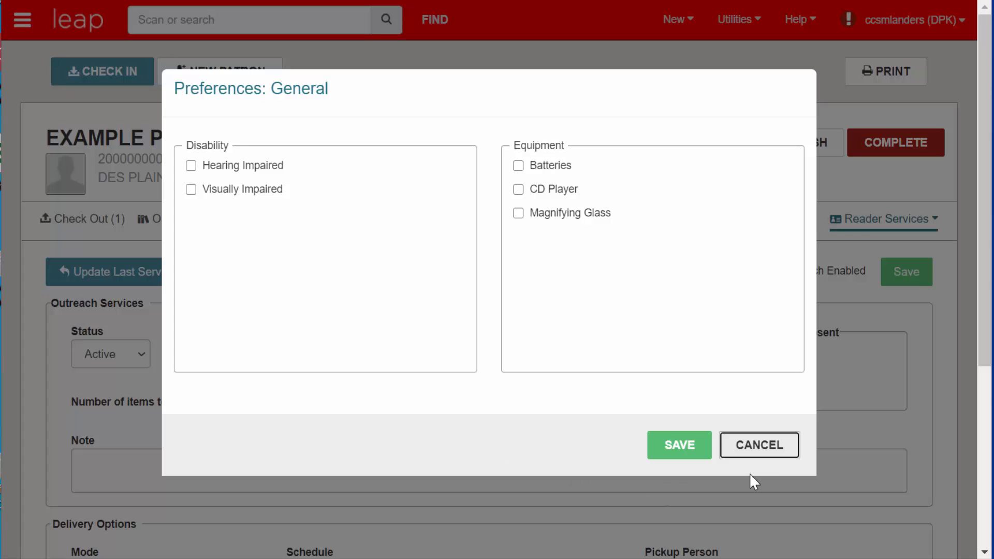
left_click(757, 448)
left_click(319, 283)
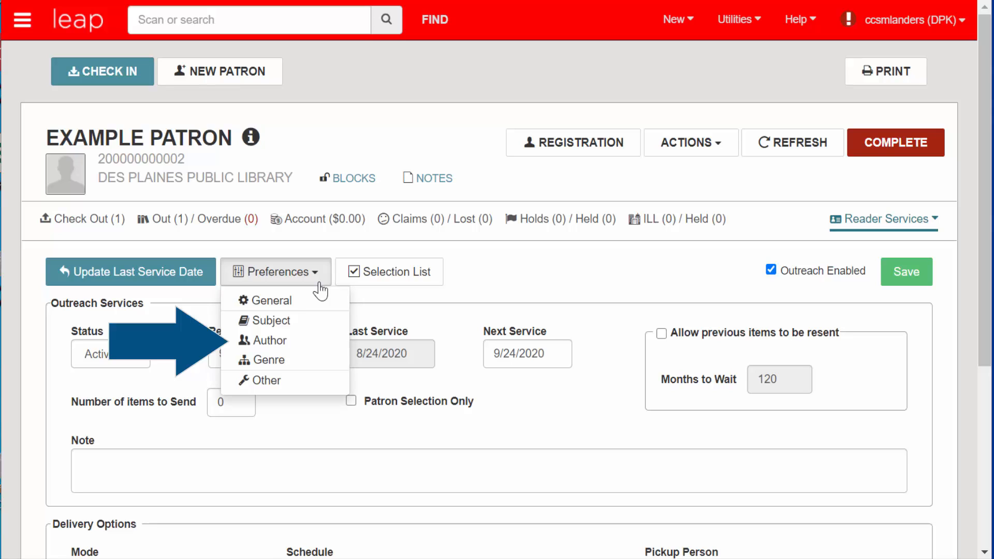
Step: In Subject preferences, add chicago, art and private investigators as included subjects
left_click(315, 326)
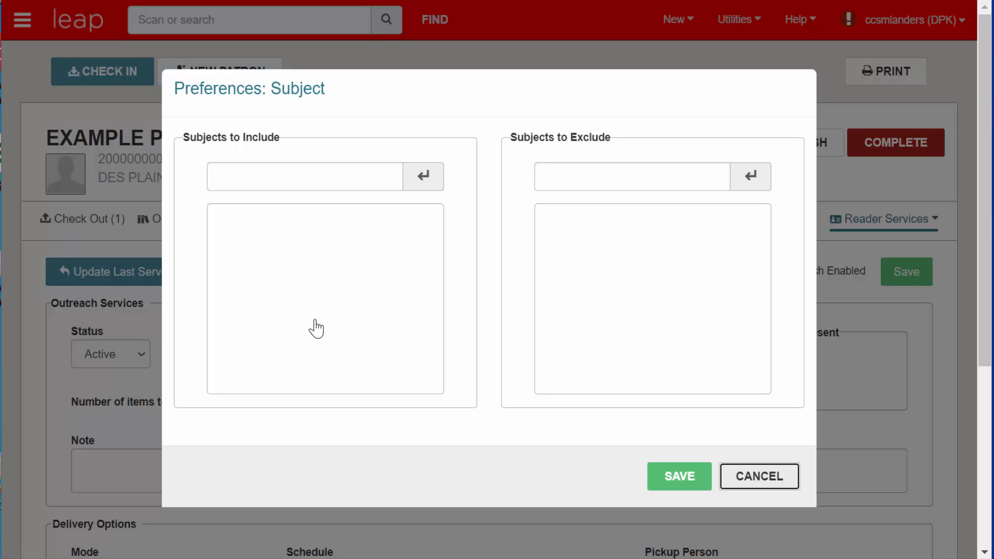
left_click(313, 181)
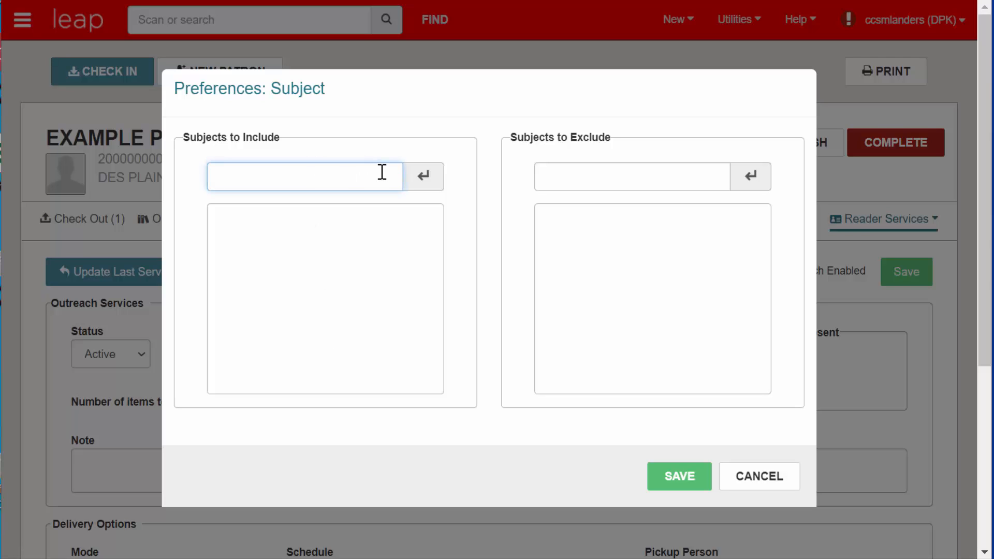
type("chicago")
key("Return")
type("art")
key("Return")
type("private i")
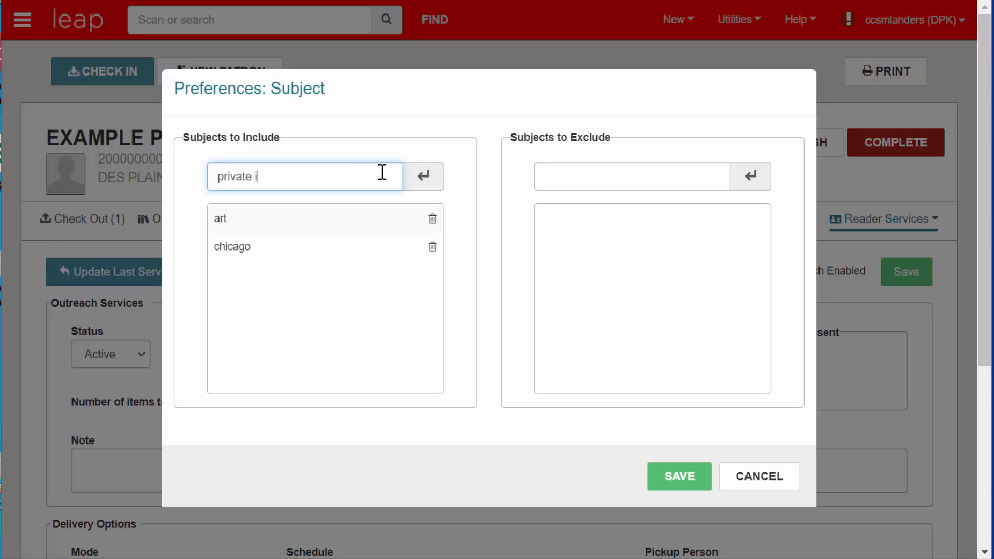
type("nvestigators")
key("Return")
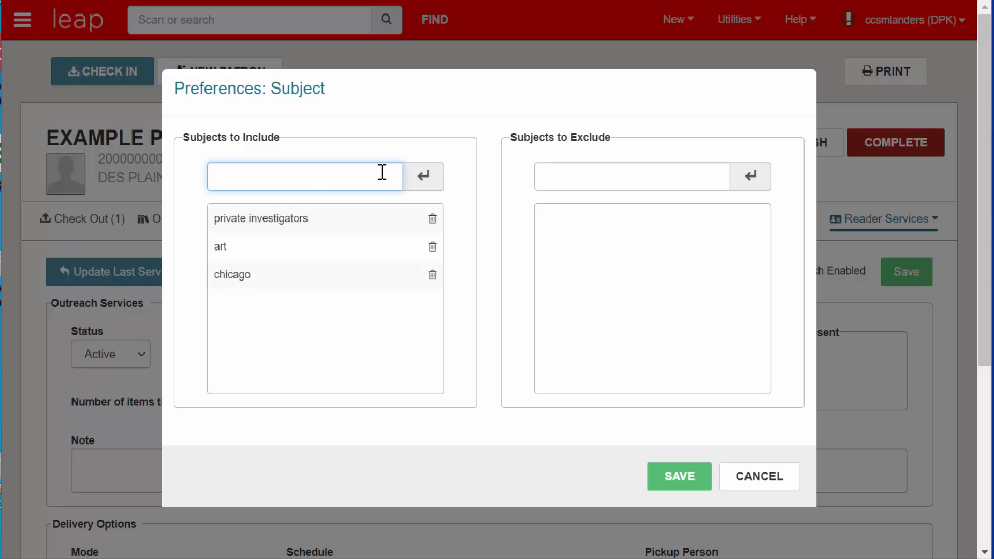
Step: Add time travel as an excluded subject and save the subject preferences
left_click(563, 173)
type("ti")
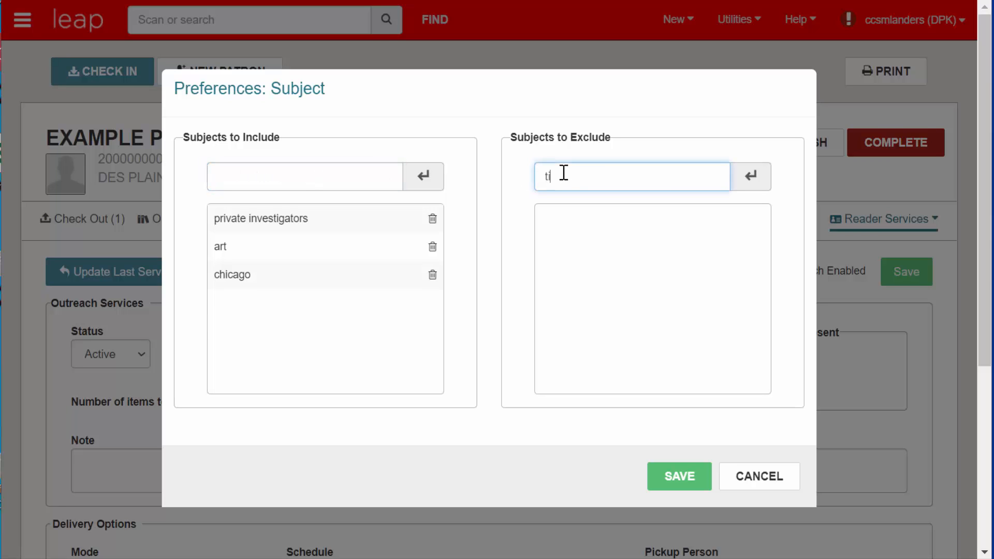
type("me travel")
key("Return")
left_click(695, 481)
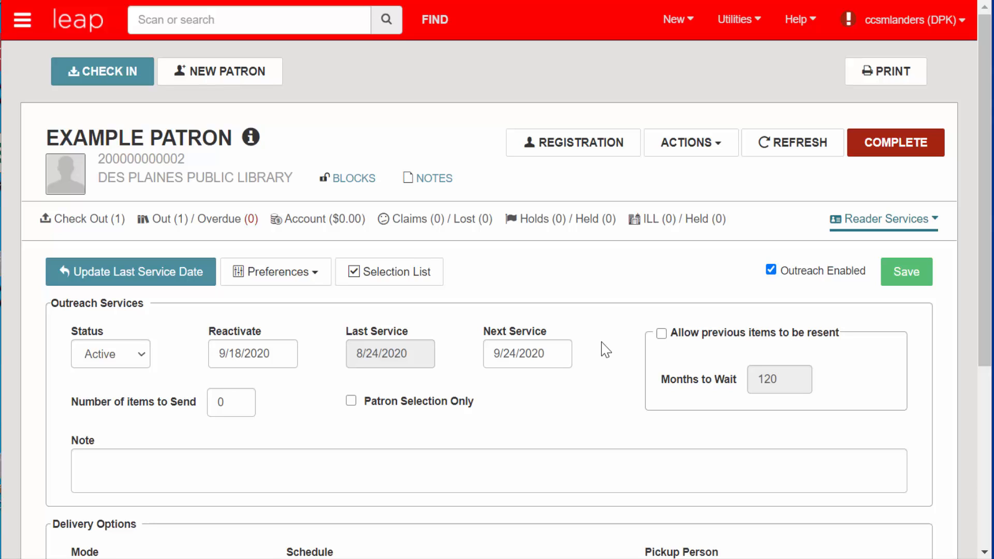
Step: Show the Preferences categories: General, Subject, Author, Genre and Other
left_click(323, 277)
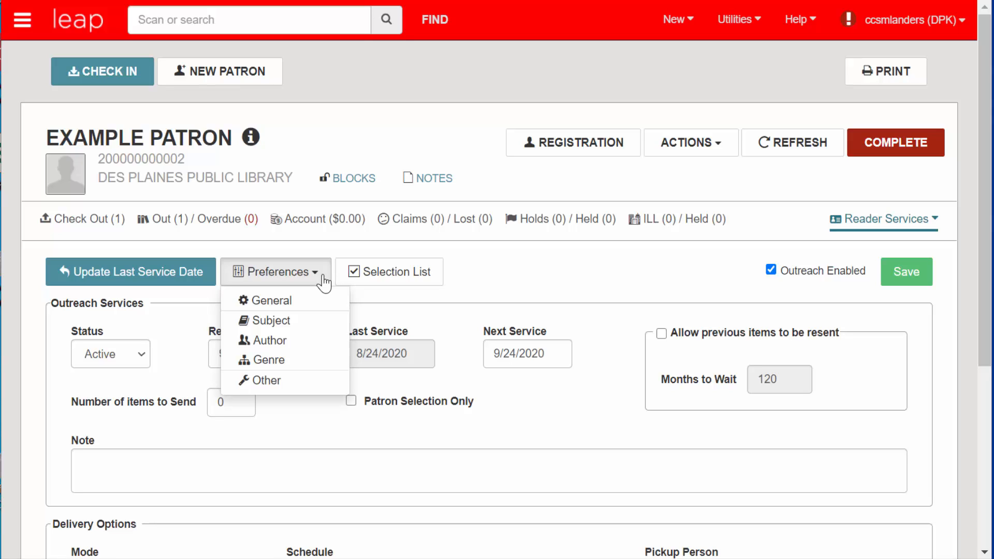
Step: In Other preferences, include Adult and General audiences and publication years 2018–2020
left_click(311, 380)
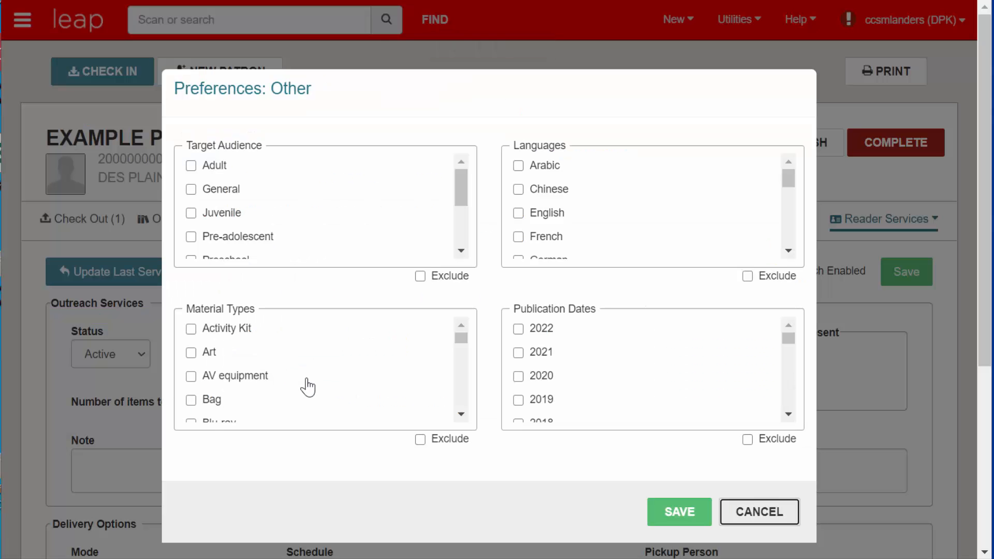
left_click(191, 167)
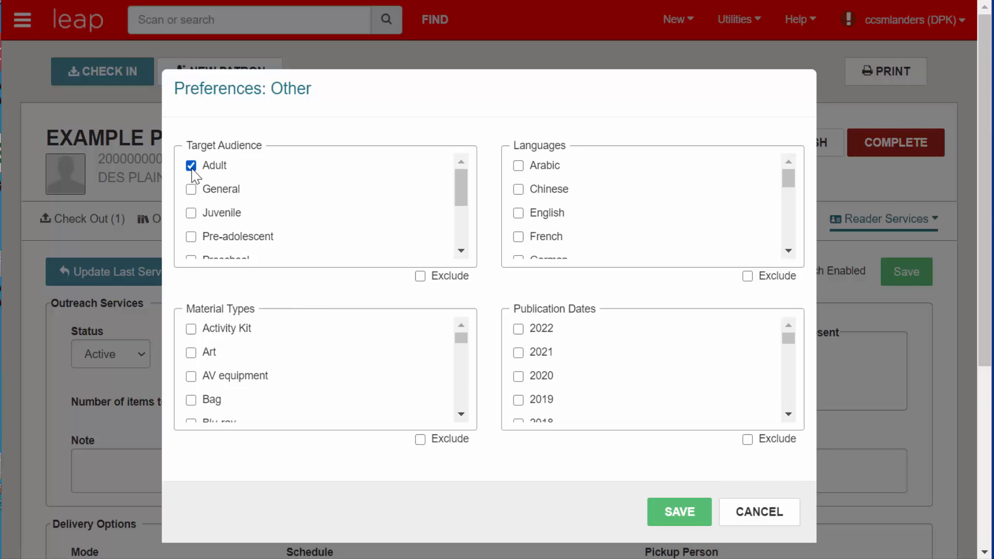
left_click(192, 190)
left_click(518, 376)
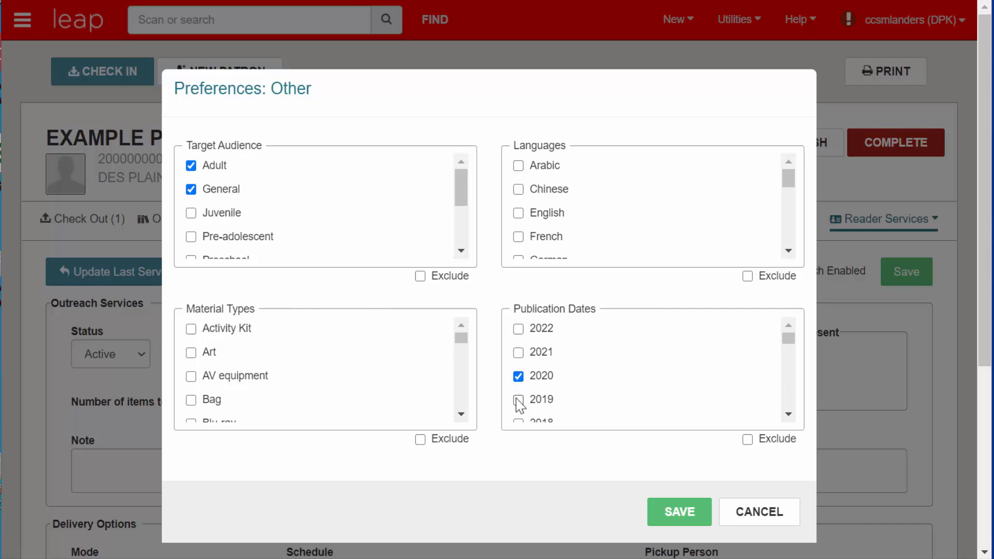
left_click(519, 402)
left_click(788, 414)
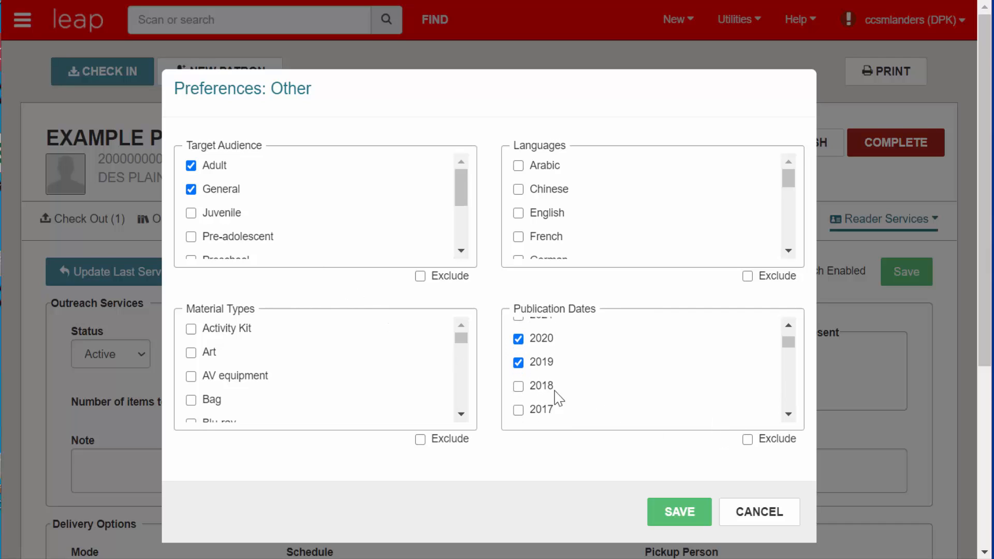
left_click(519, 388)
Step: Exclude Blu-ray, Blu-ray Hot and Blu-ray New material types and save the Other preferences
left_click(461, 414)
left_click(461, 414)
left_click(462, 414)
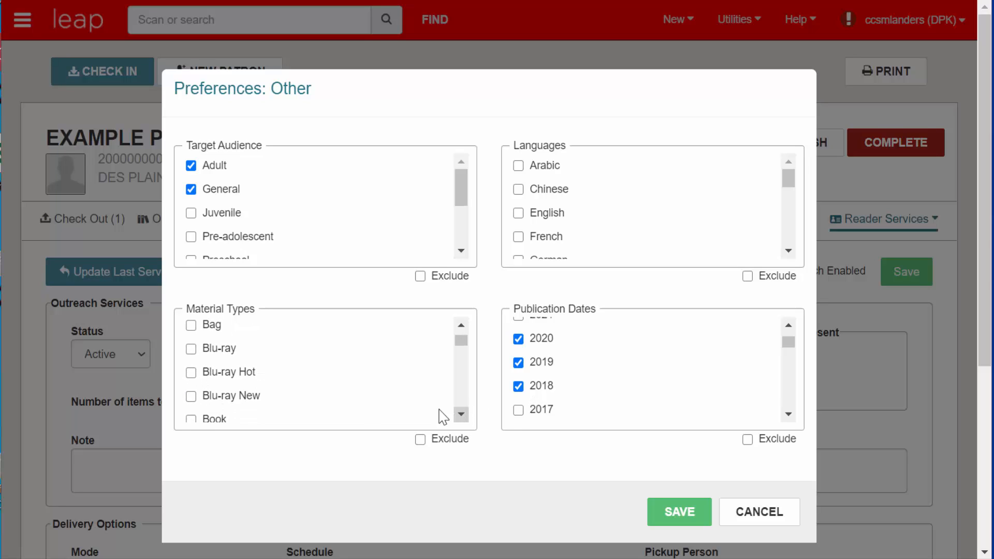
left_click(191, 349)
left_click(191, 373)
left_click(191, 396)
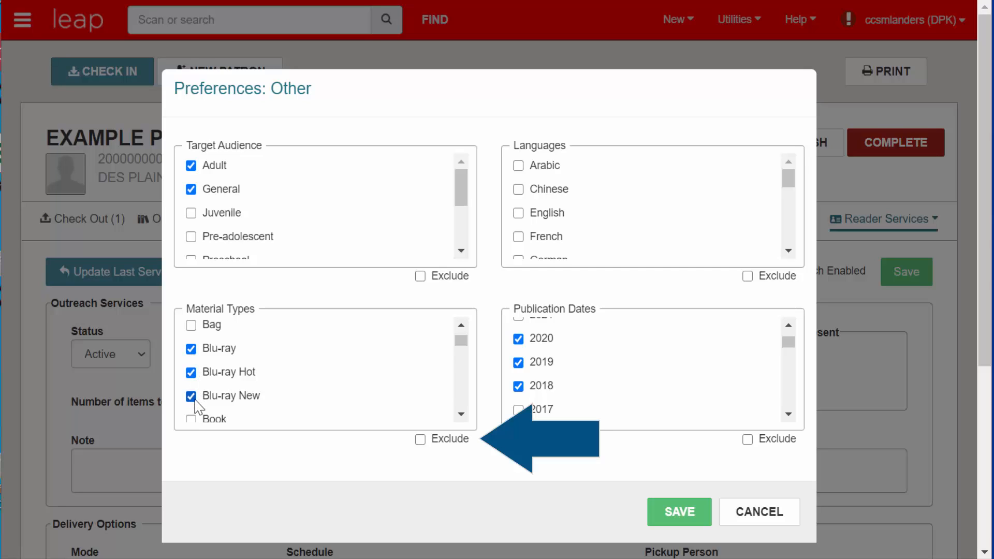
left_click(419, 439)
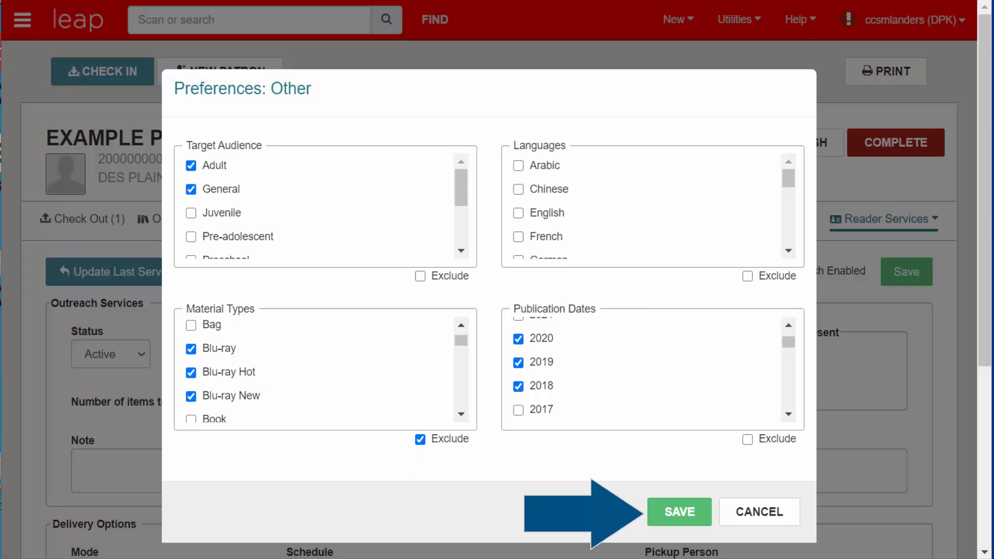
left_click(678, 524)
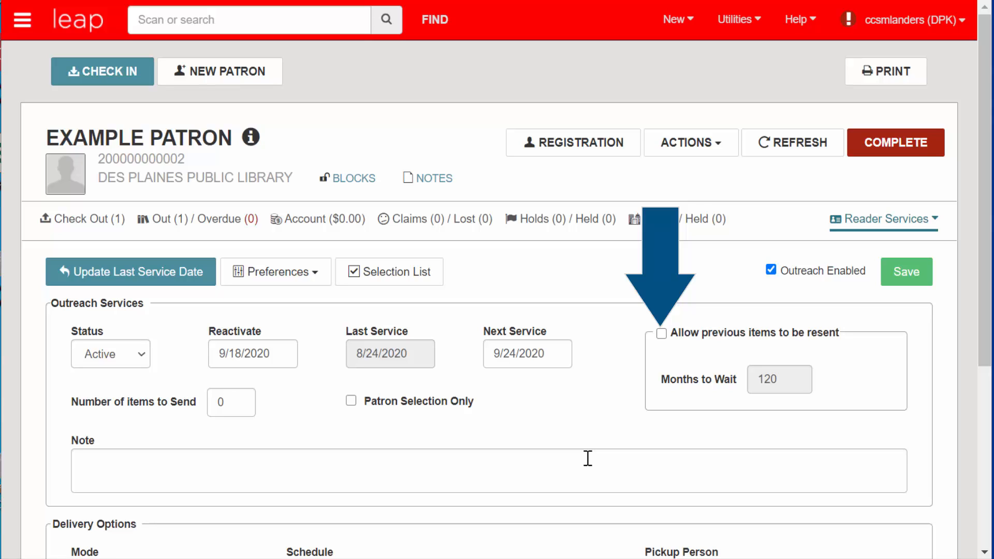
left_click(662, 334)
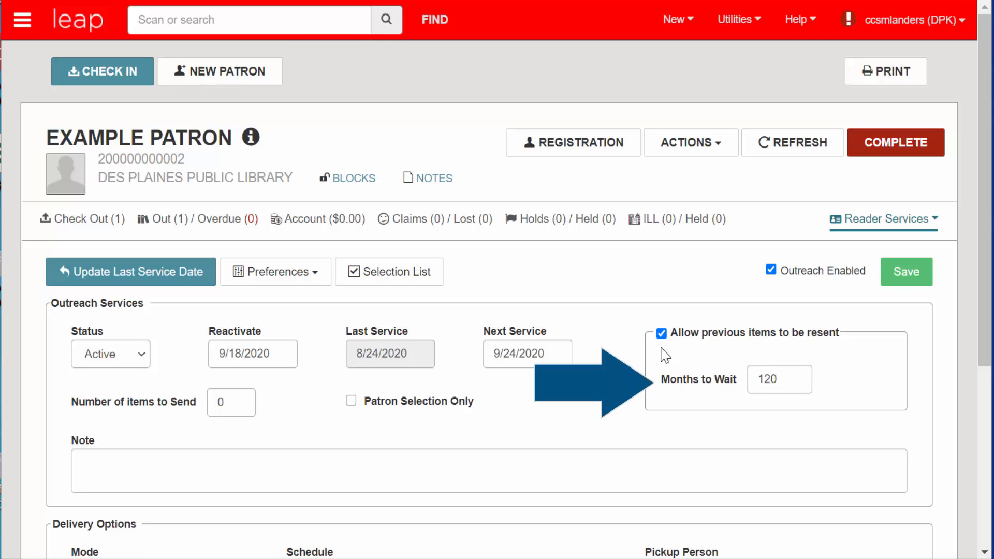
left_click(662, 335)
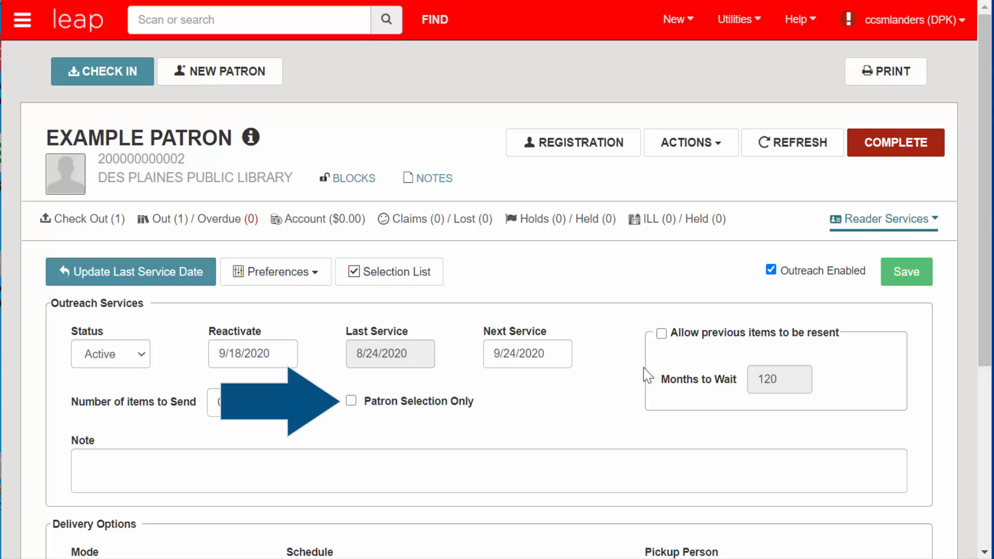
left_click(352, 401)
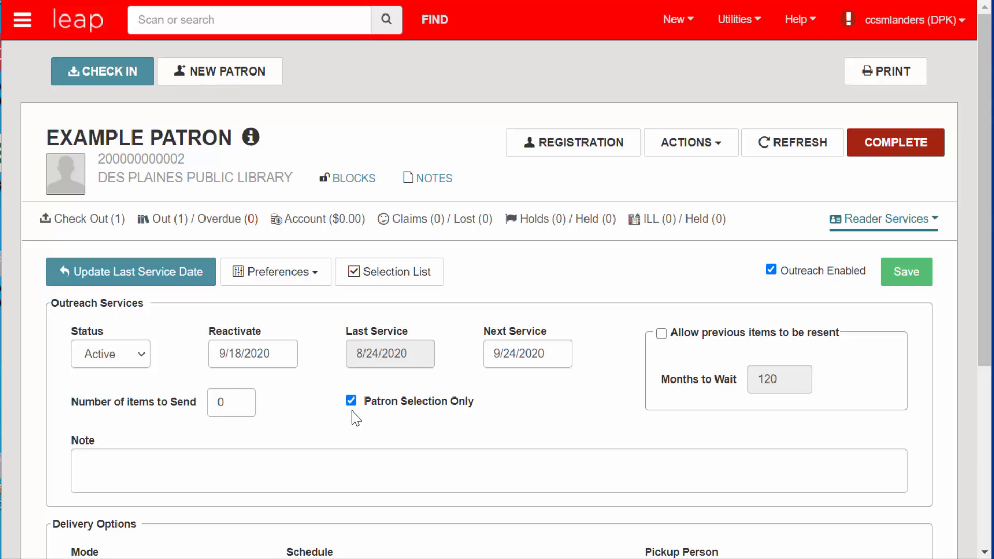
left_click(351, 403)
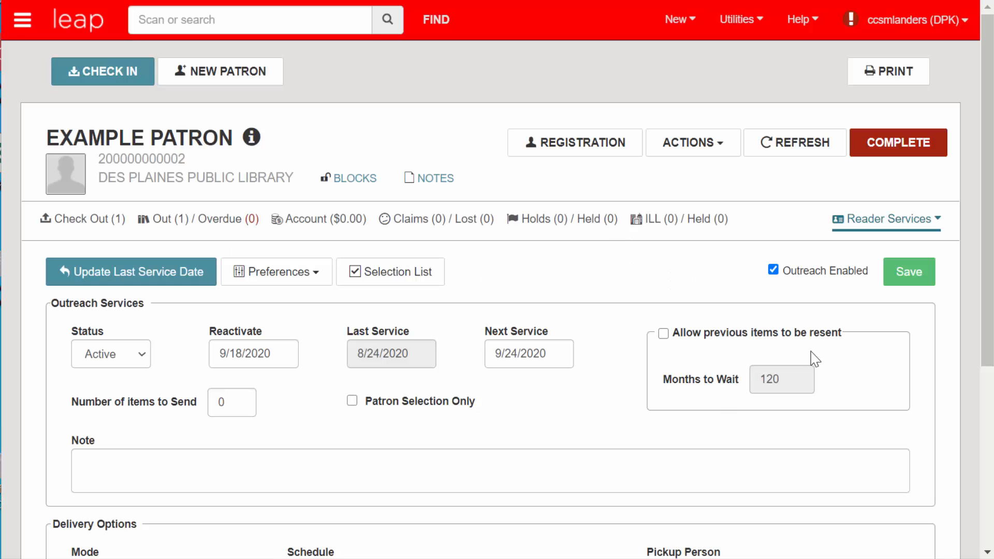
Step: Under Delivery Options, choose Van Delivery mode, Monday Route and Senior Center as the stop
left_click_drag(986, 192, 986, 366)
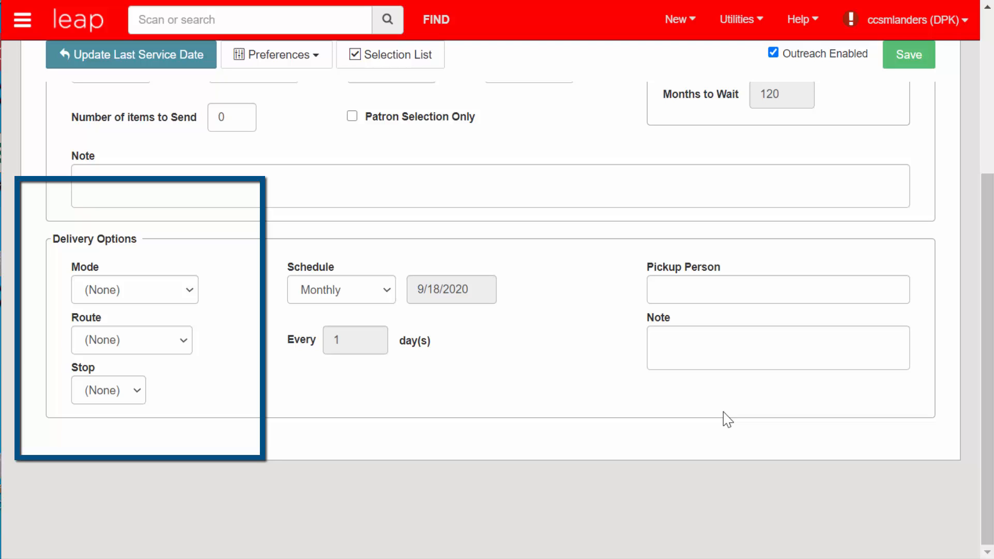
left_click(194, 293)
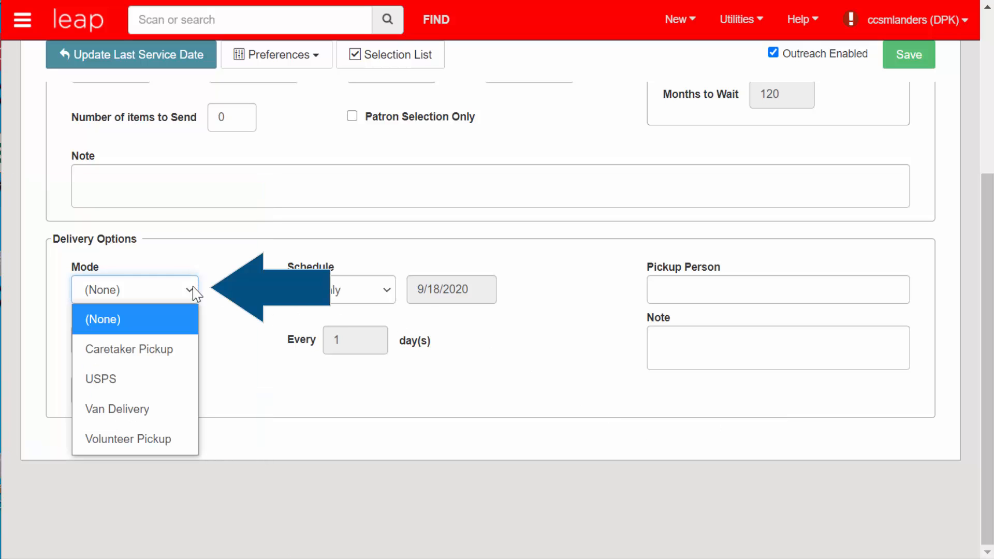
left_click(180, 412)
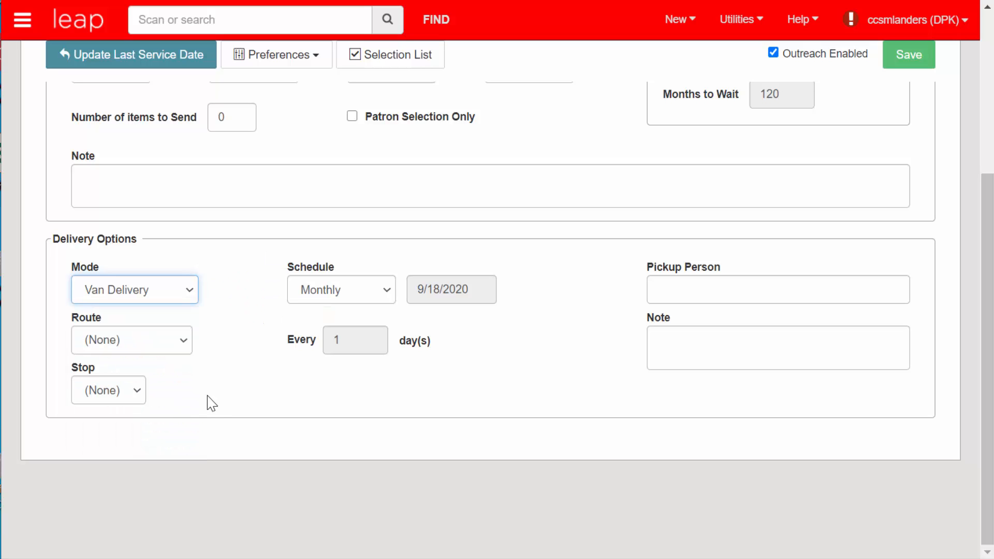
left_click(188, 348)
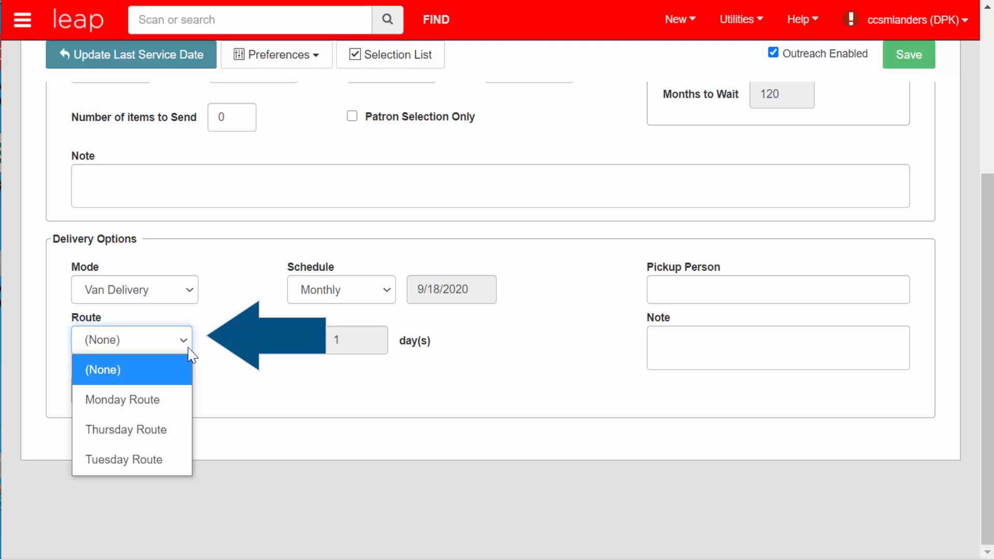
left_click(182, 399)
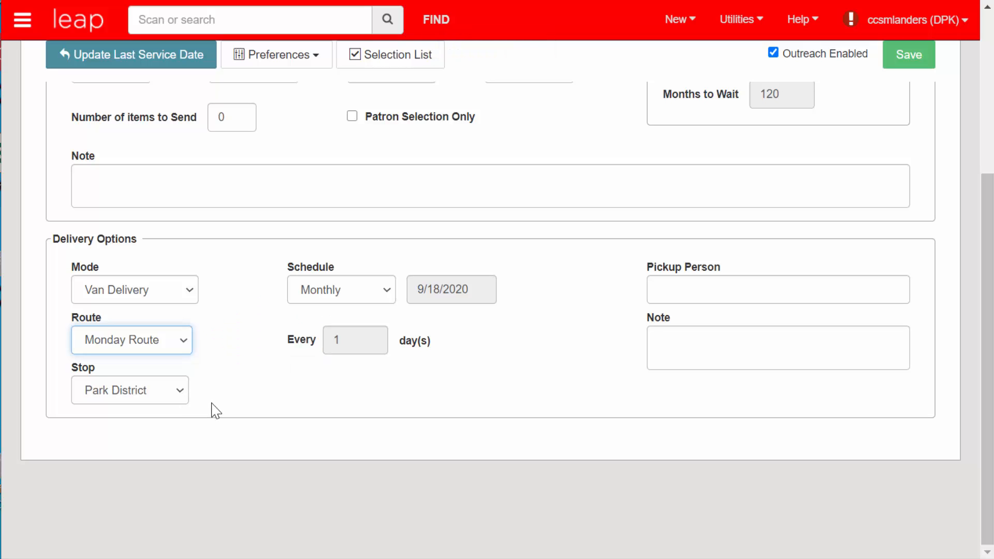
left_click(185, 402)
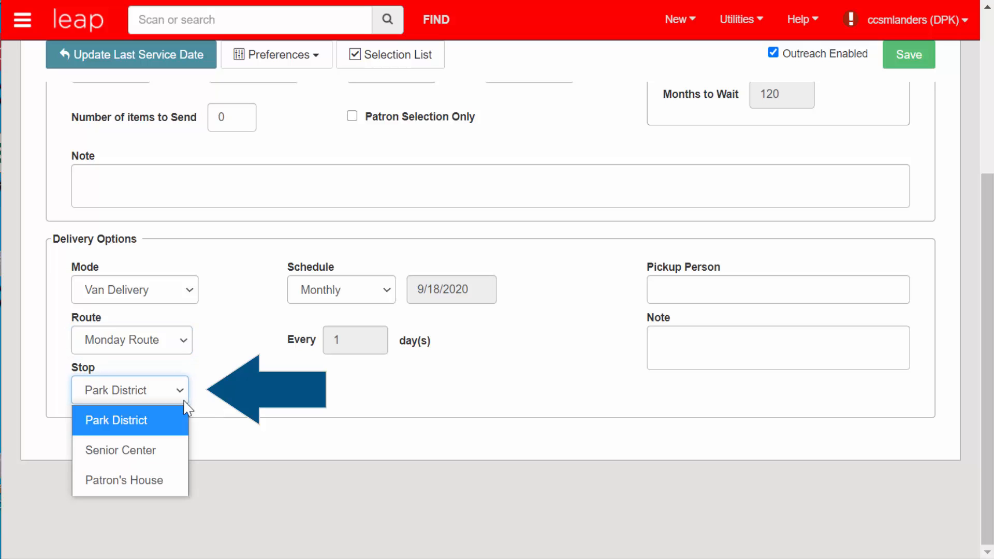
left_click(182, 455)
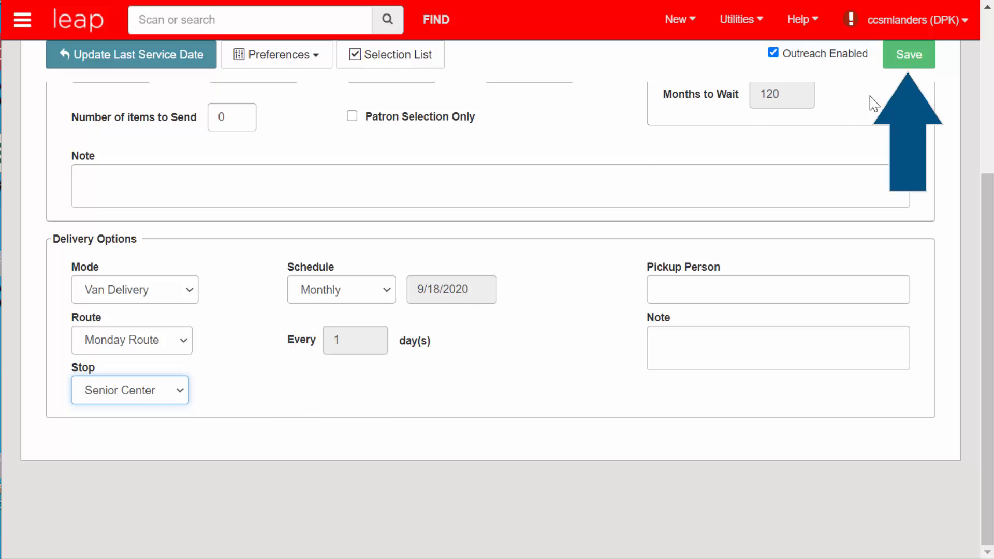
Step: Save the patron record to keep the Van Delivery, Monday Route settings
left_click(913, 68)
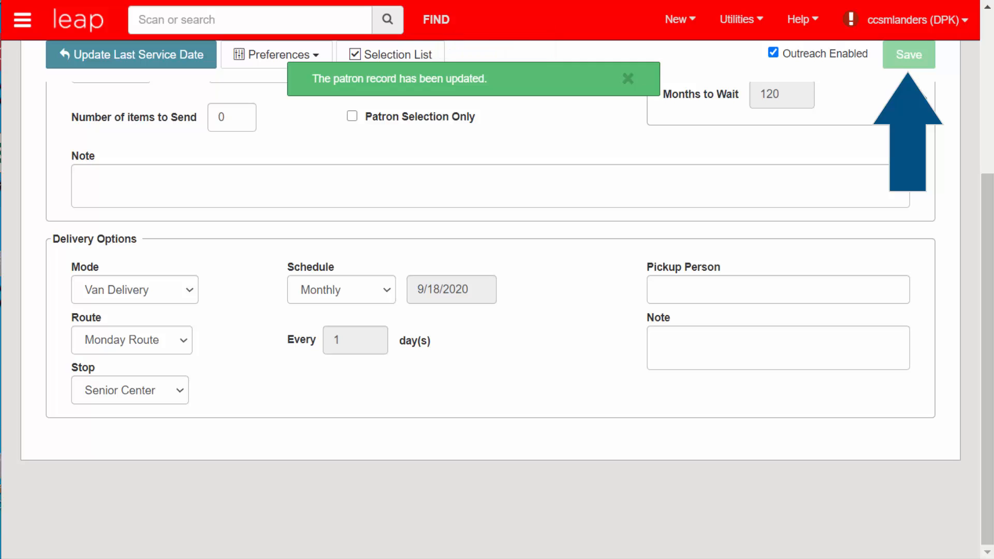